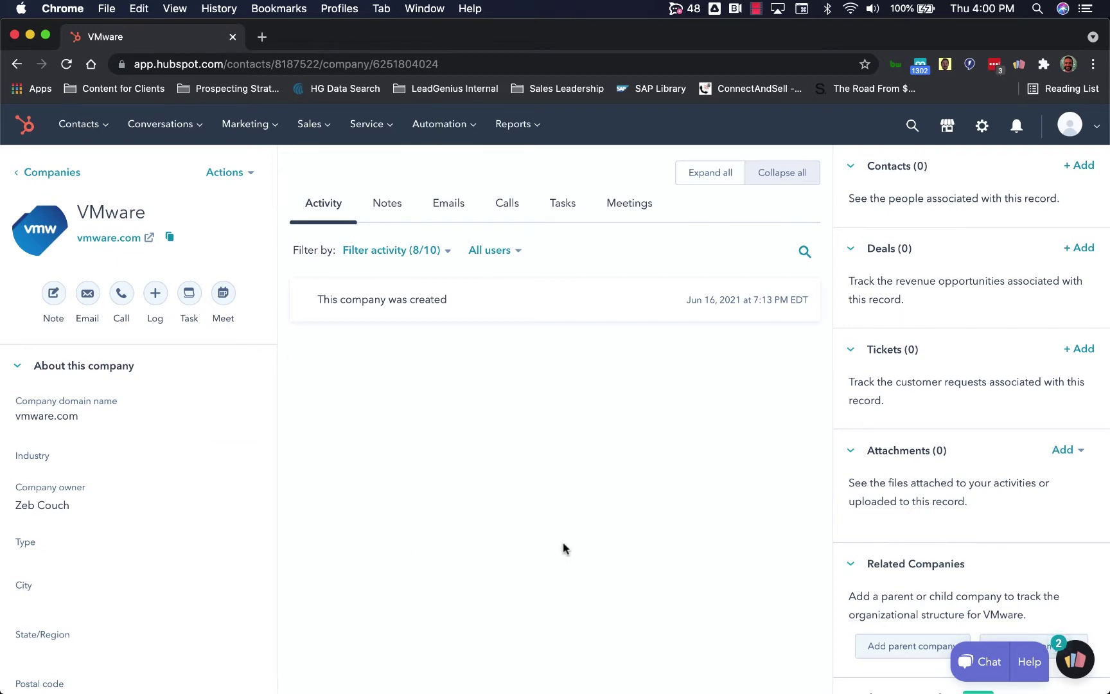
Step: Open the Flow by LeadGenius widget to show its list of data streams
click(1079, 661)
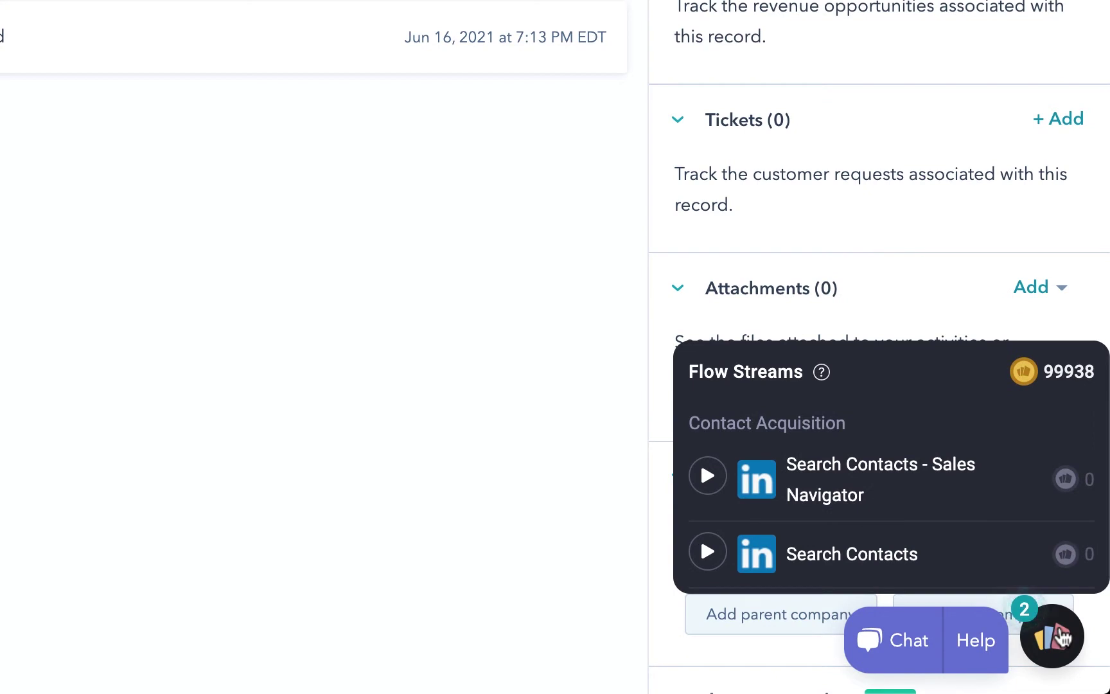
mouse_move(851, 553)
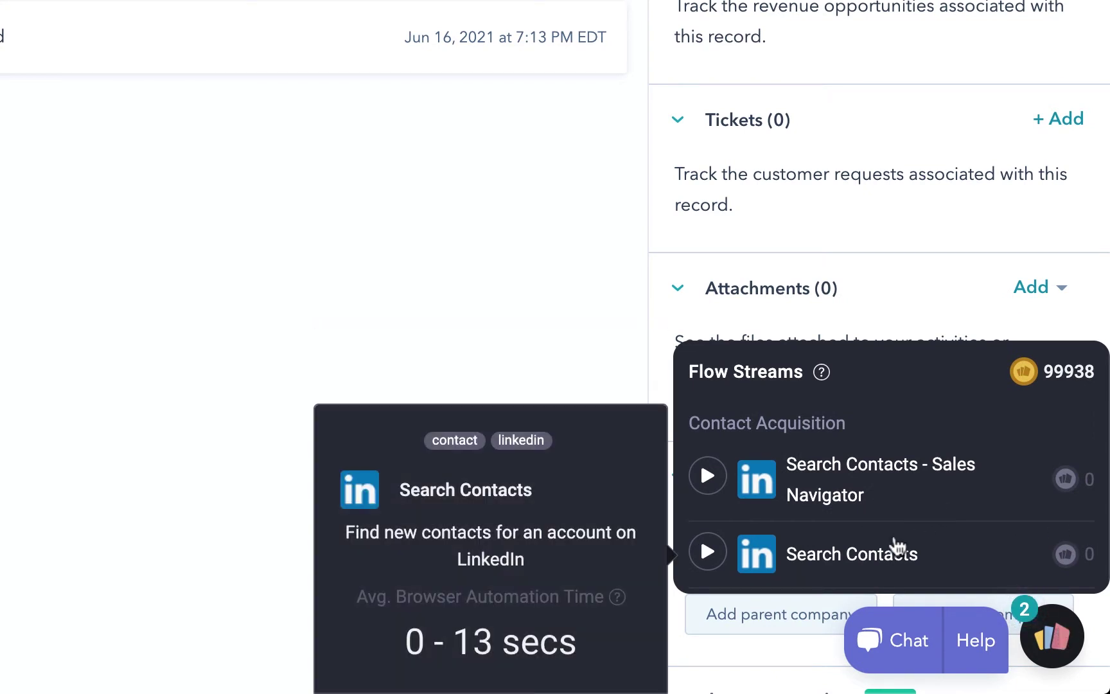
Step: Start a LinkedIn contact search filtered to Director and Vice President seniority
click(874, 496)
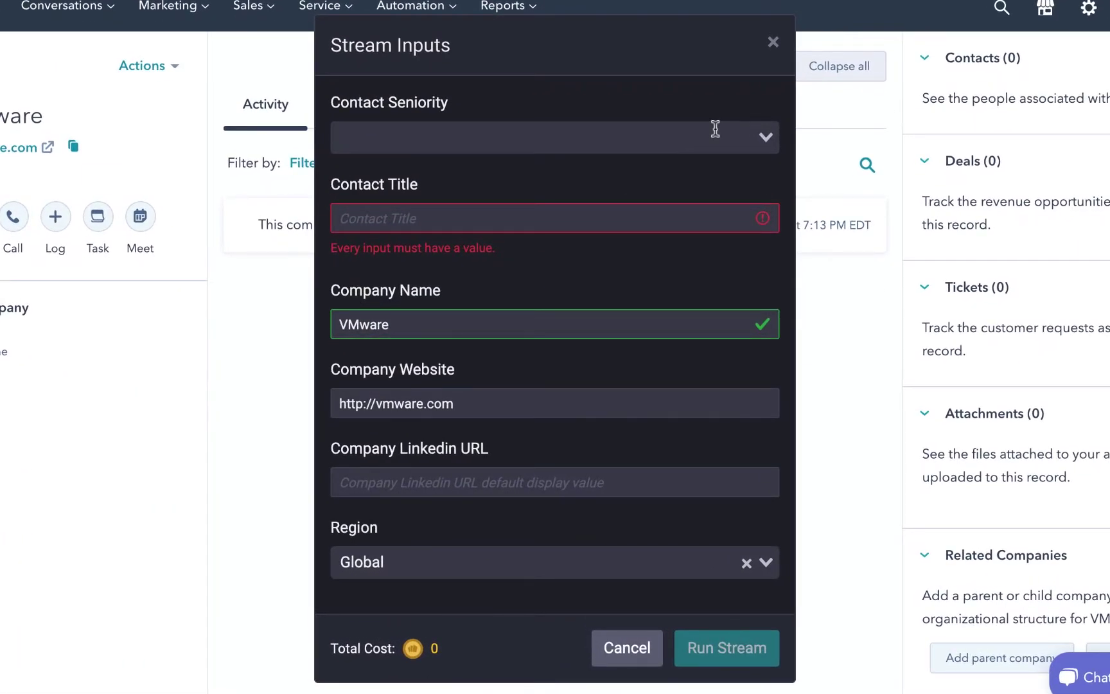
click(765, 136)
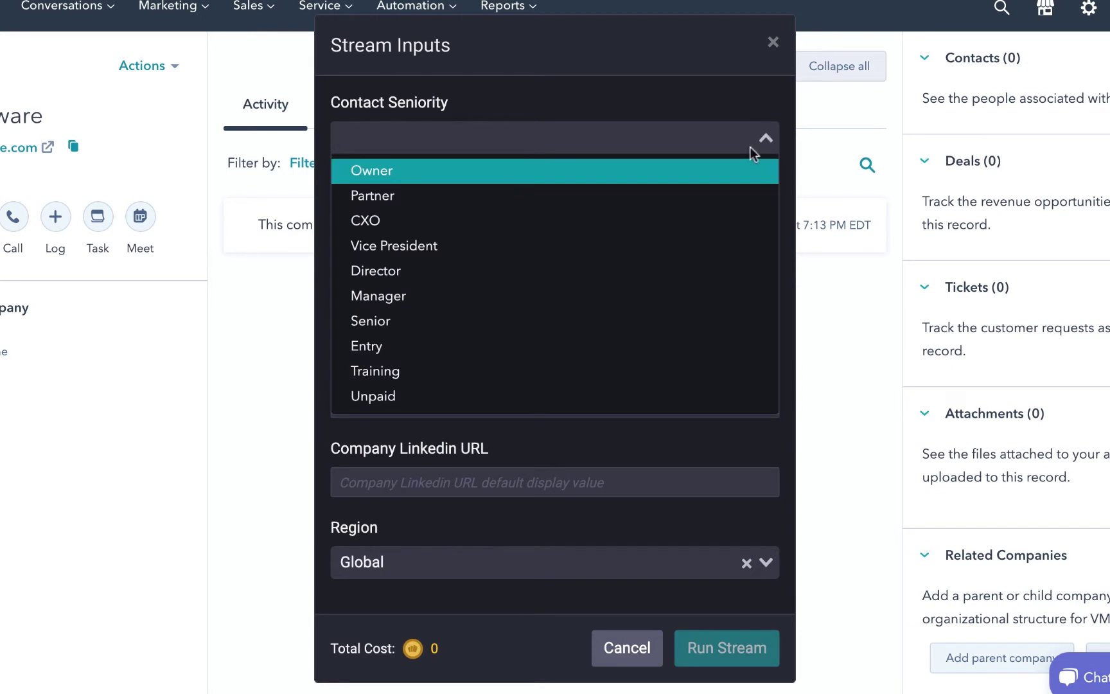
click(635, 274)
click(666, 248)
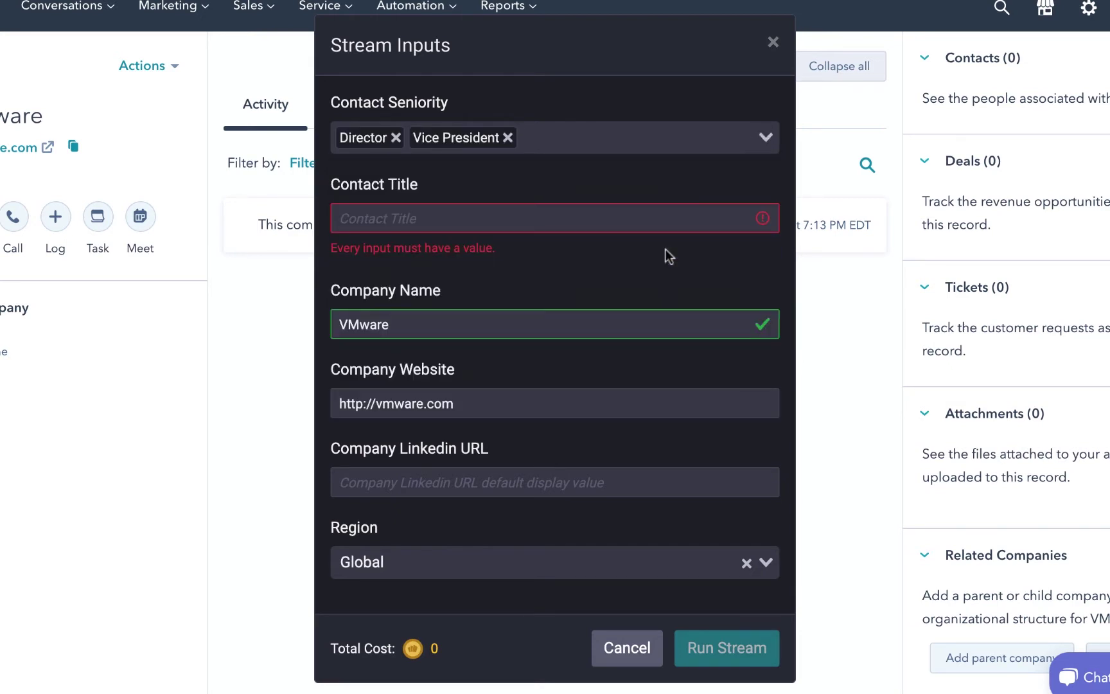
Step: Set the contact title to 'sales' and region to Global, then run the search
click(634, 219)
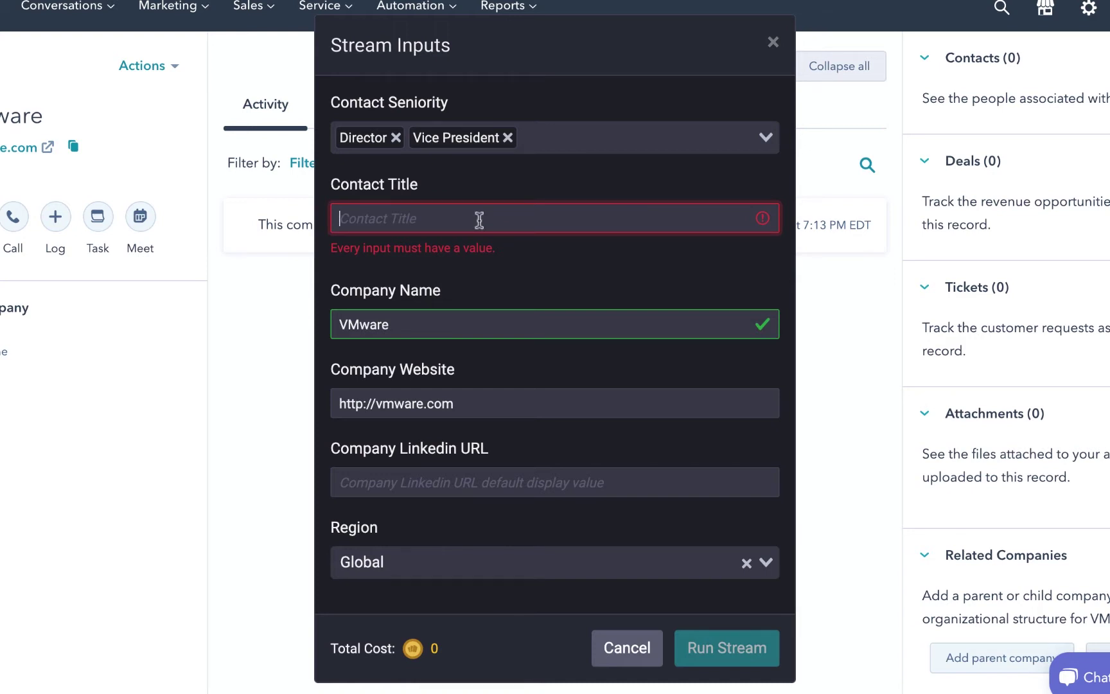
text(sales)
click(791, 498)
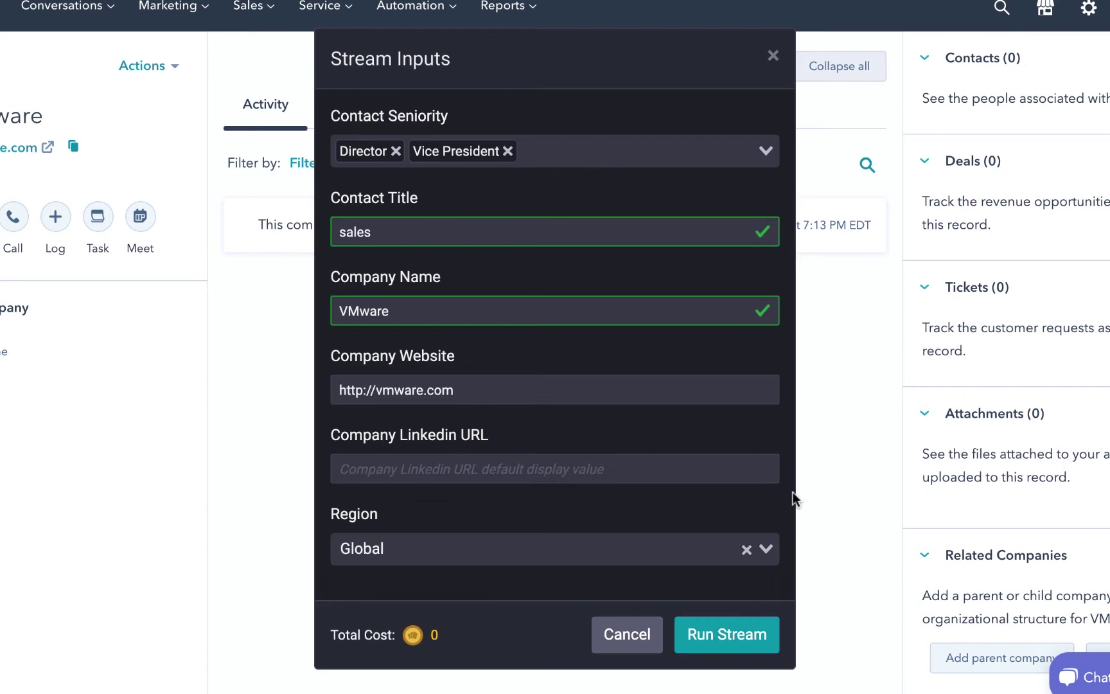
click(765, 546)
click(371, 582)
click(725, 634)
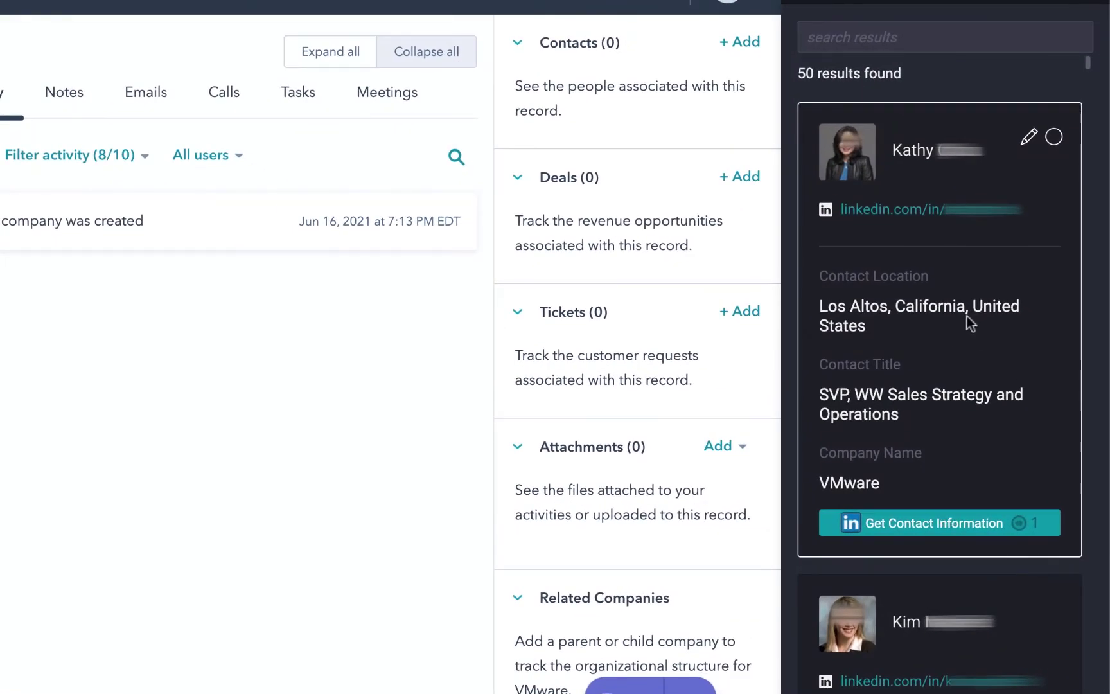
Step: Fetch contact information for the first two results and keep the first phone number
click(1061, 160)
click(1060, 574)
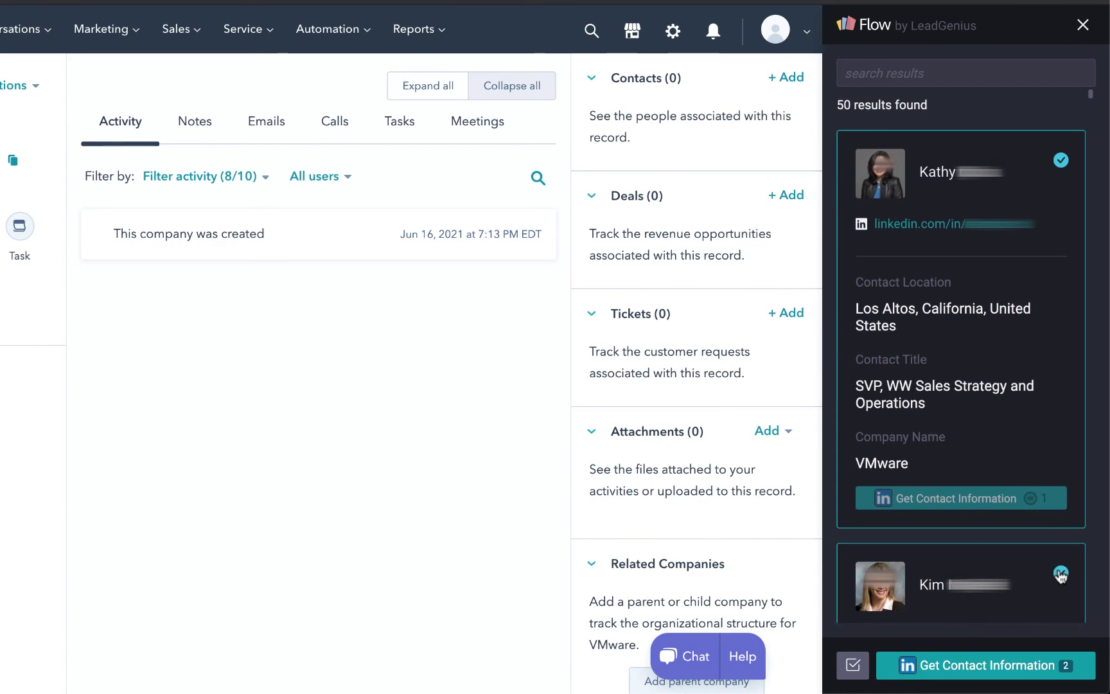
click(972, 664)
click(619, 427)
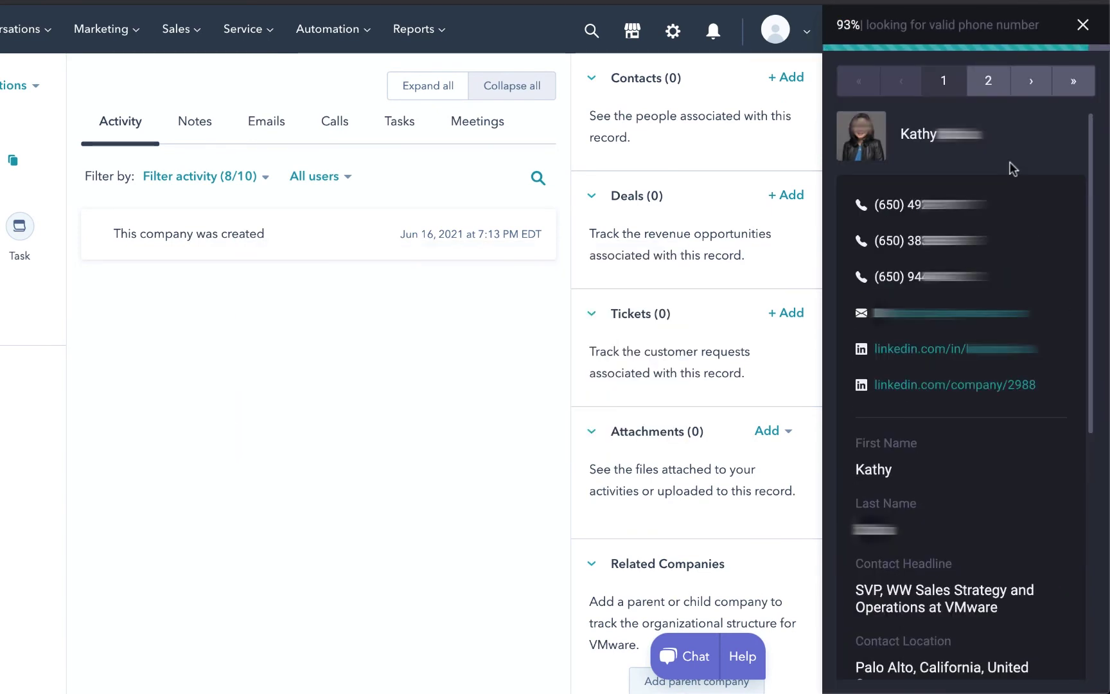